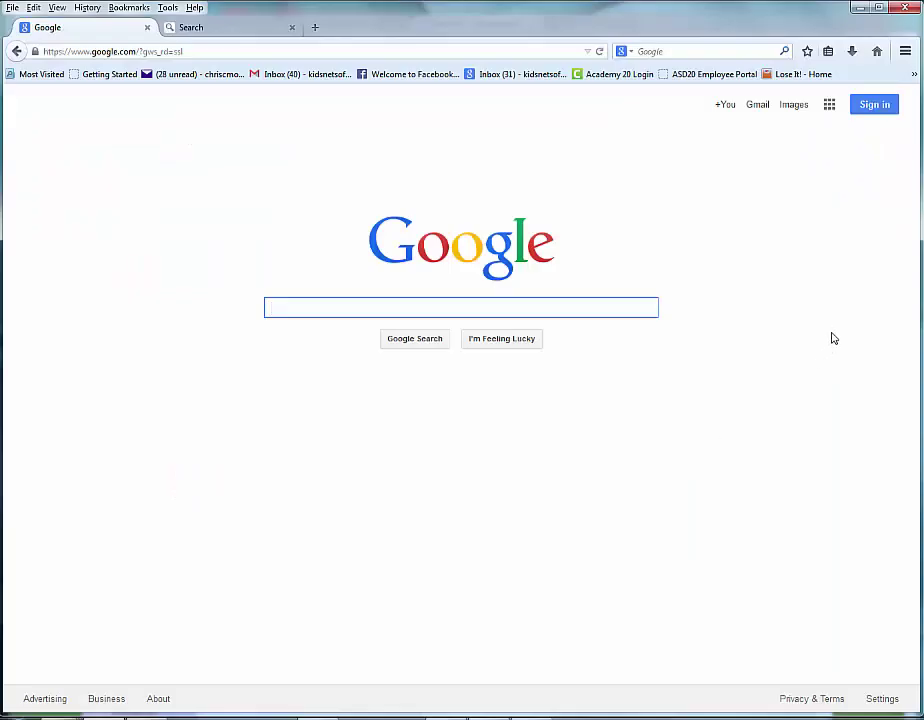
Sign into the student Google account and open Google Drive from the apps grid.
click(876, 106)
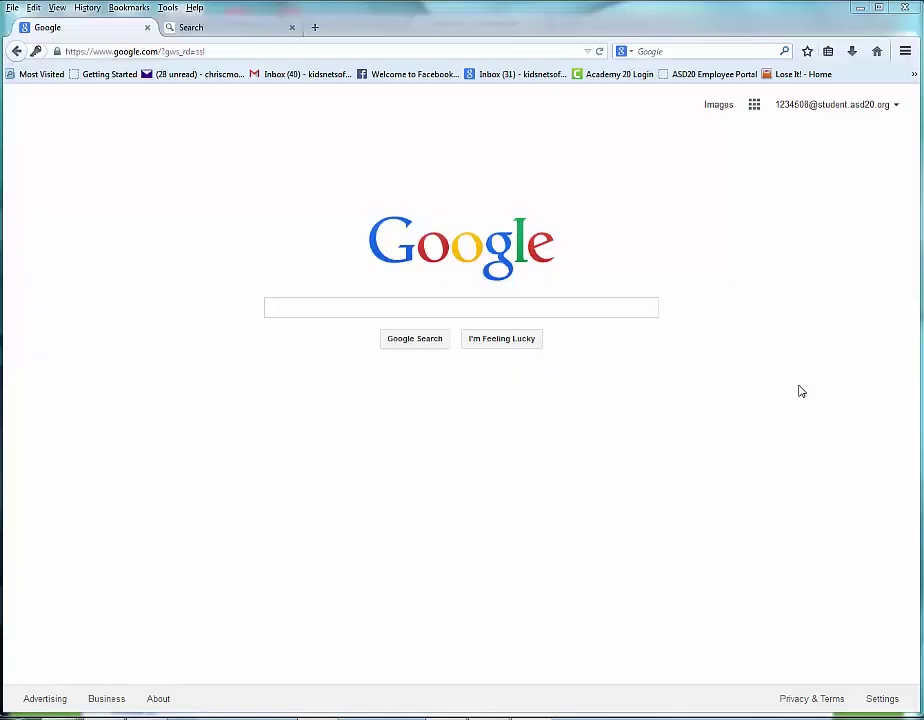
click(754, 105)
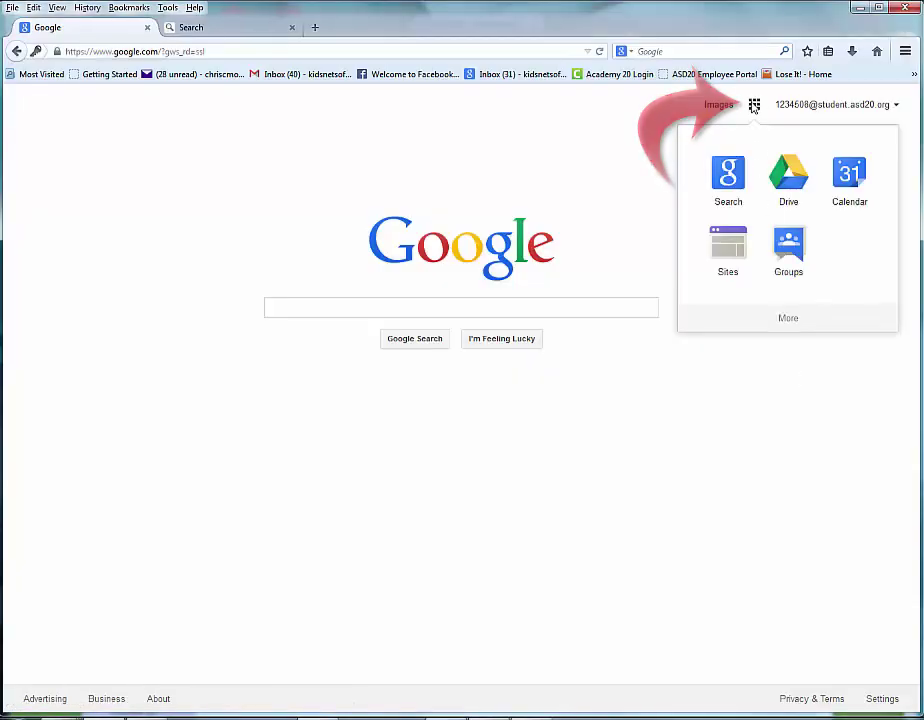
click(790, 176)
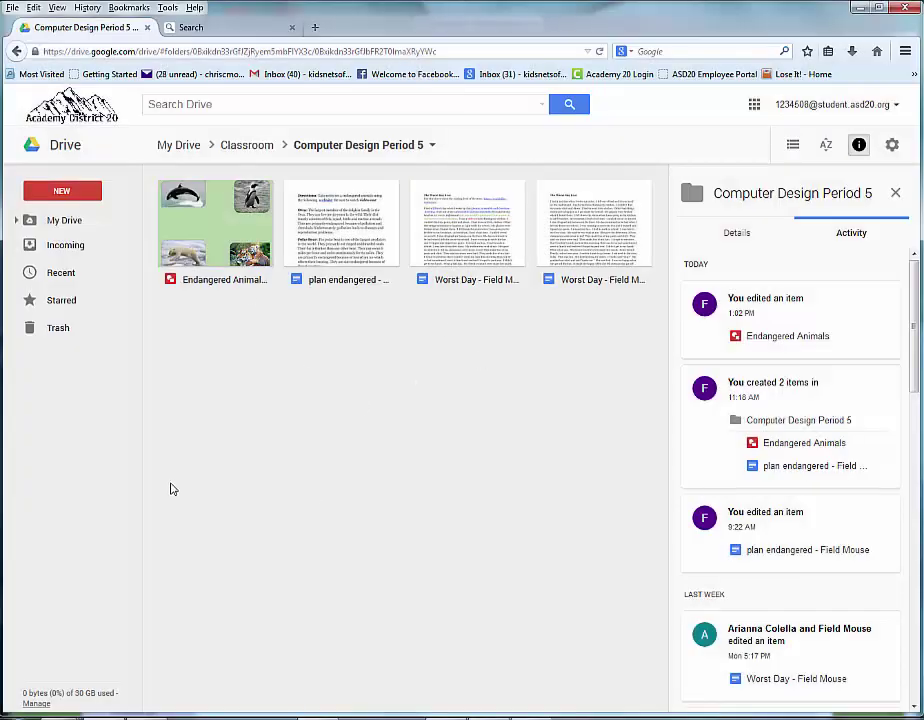
Set the Endangered Animals drawing's link sharing to 'On - Public on the web', then open it.
click(213, 202)
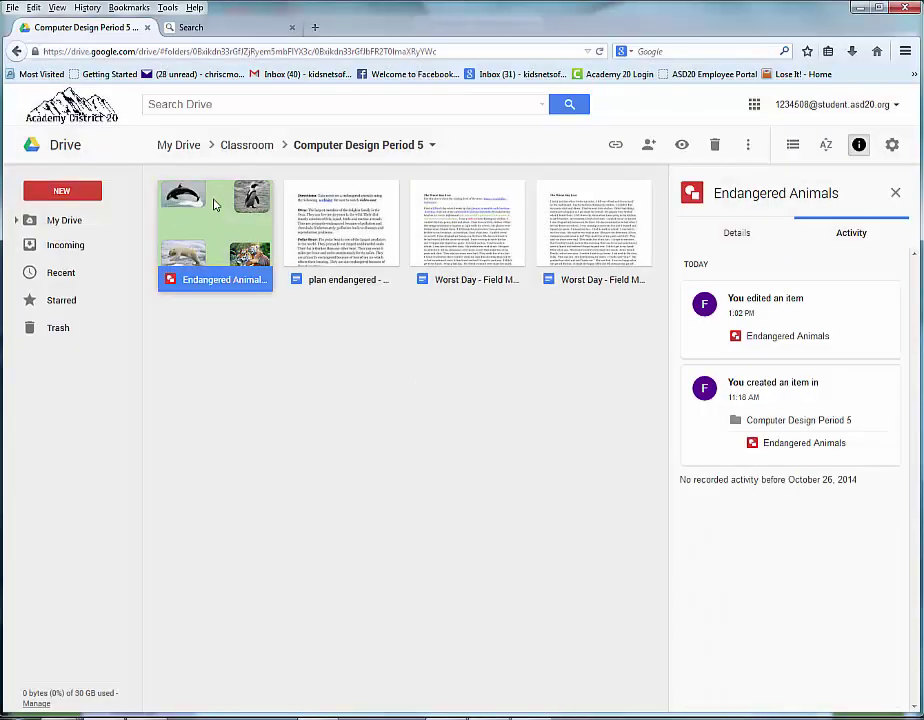
right_click(181, 200)
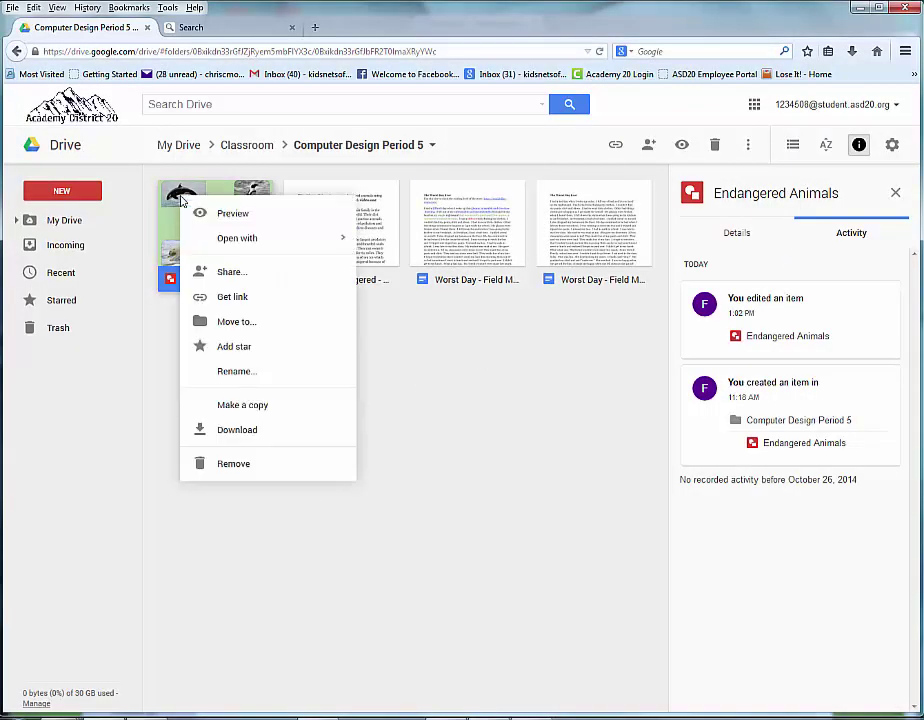
click(231, 273)
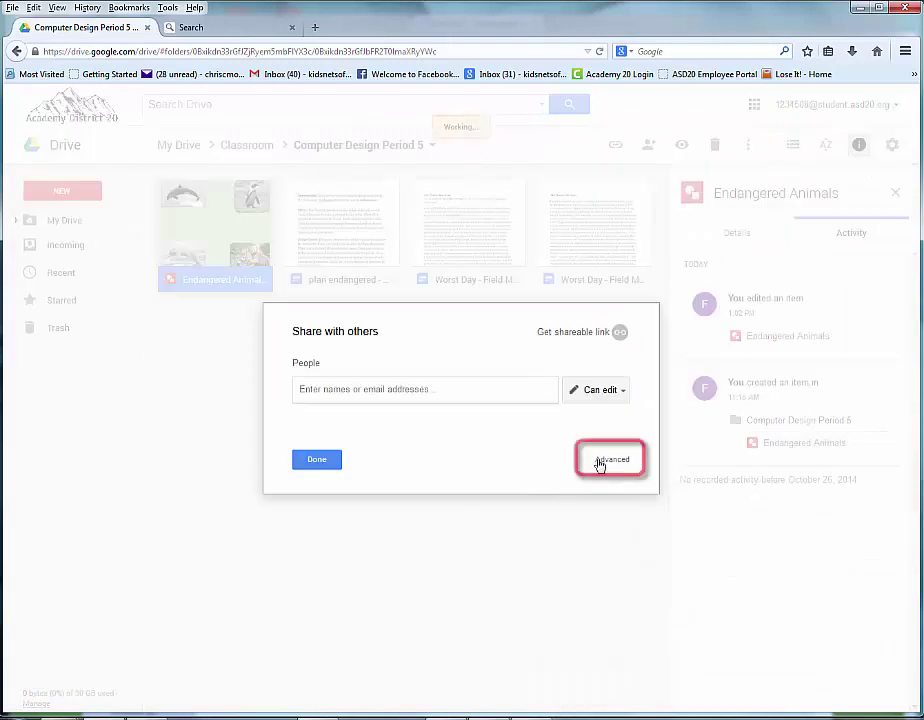
click(607, 462)
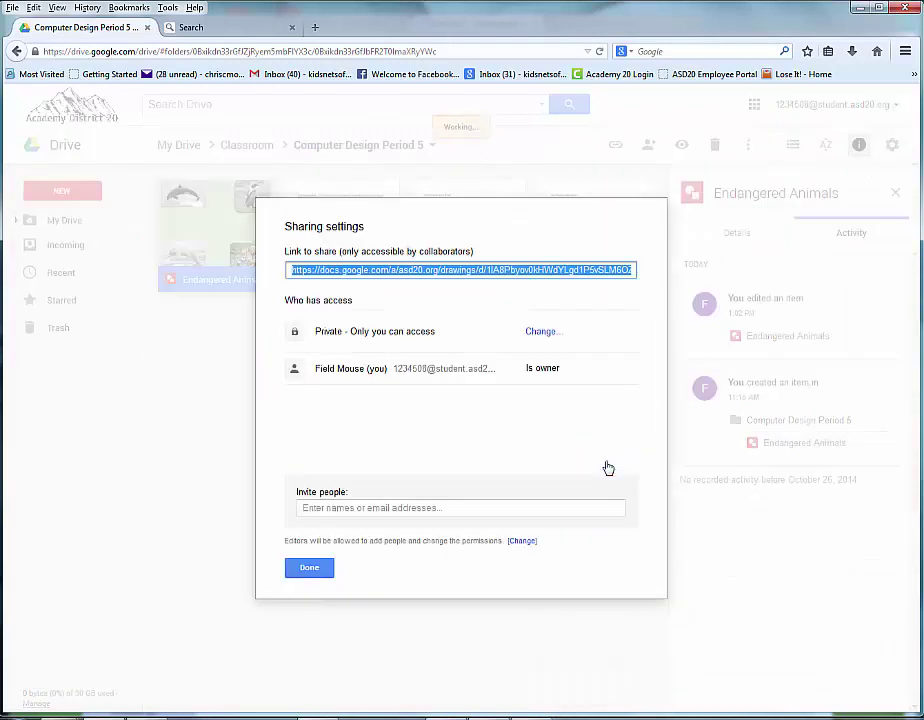
click(537, 334)
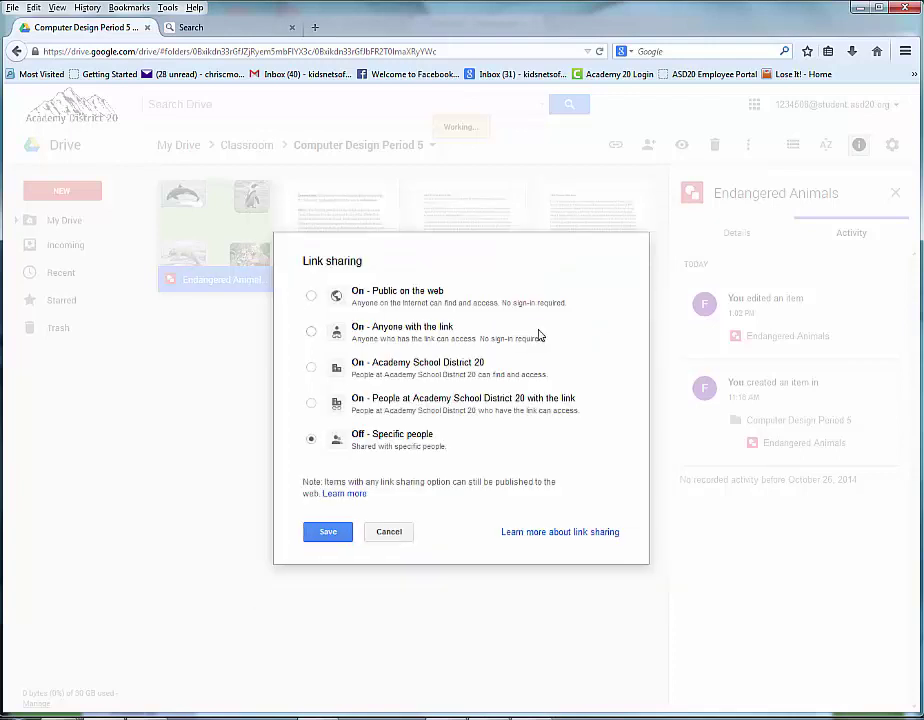
click(310, 295)
click(318, 557)
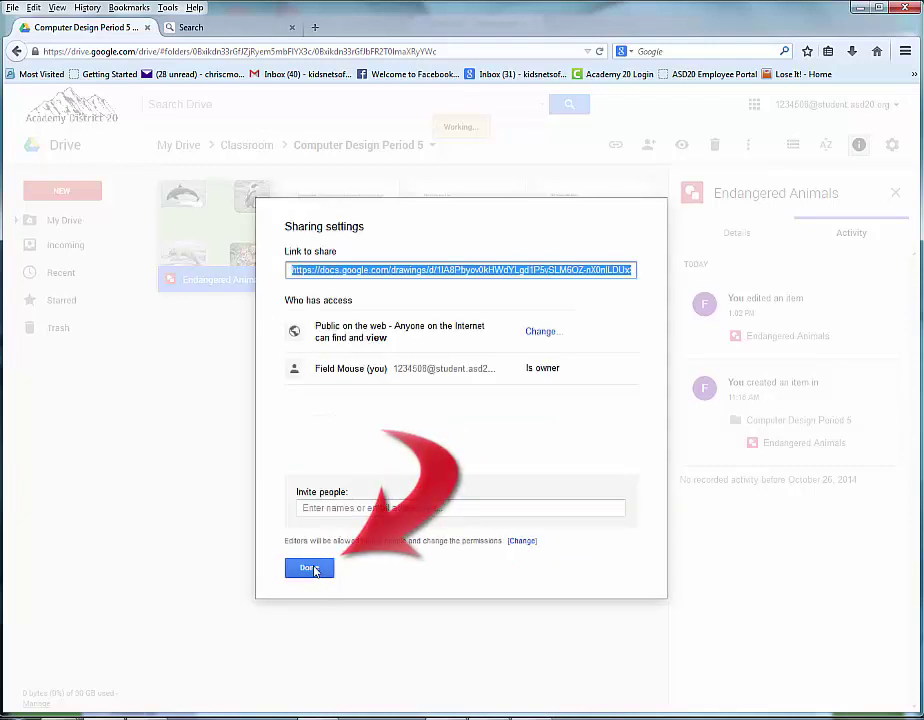
click(315, 568)
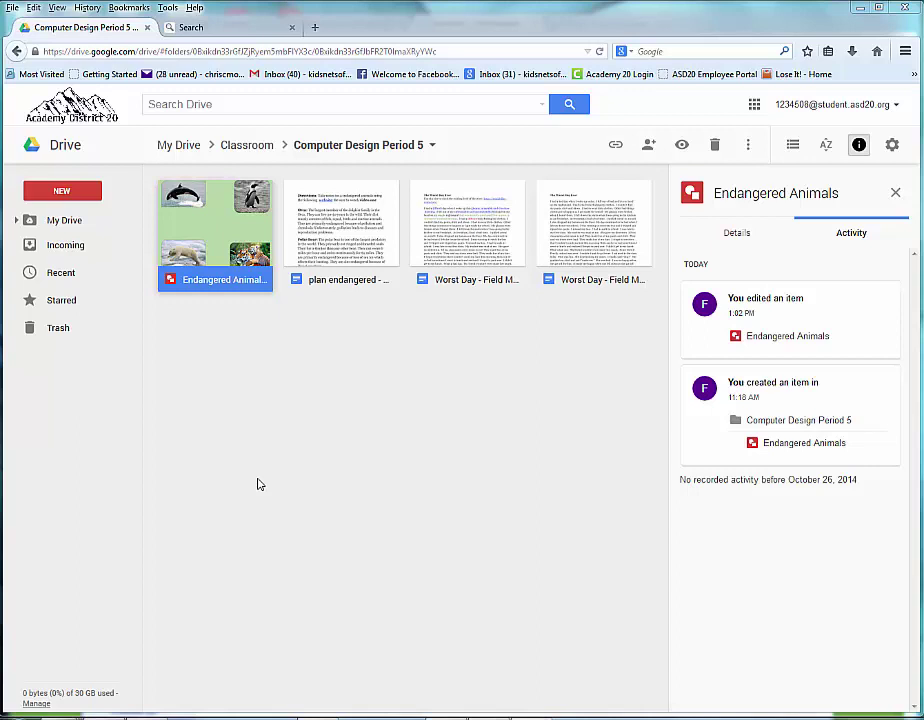
double_click(205, 210)
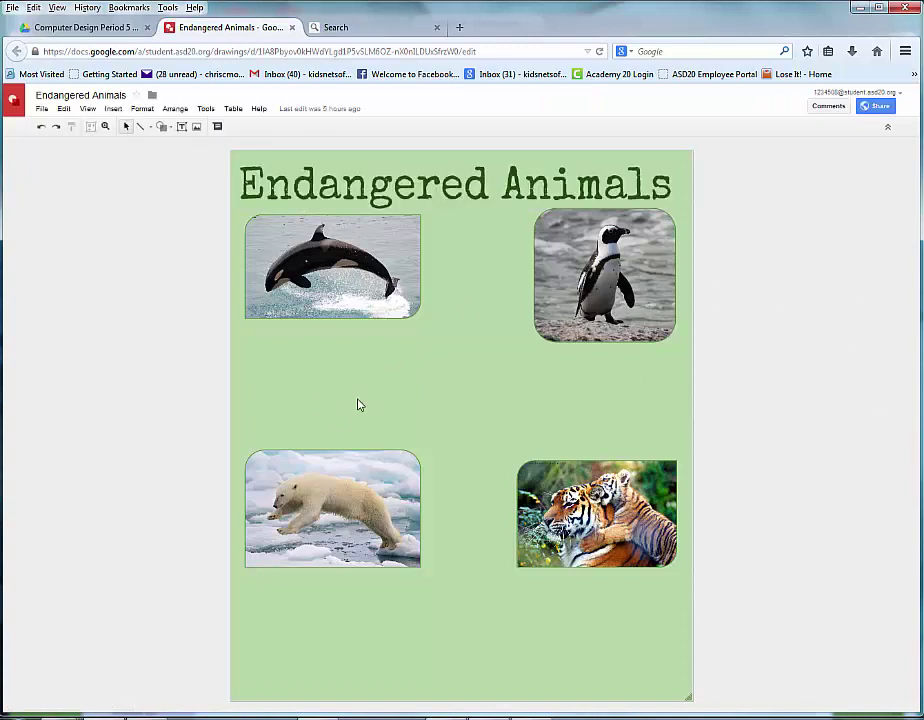
Restore the Endangered Animals drawing to today's 11:37 AM revision, then close and reopen it.
click(43, 111)
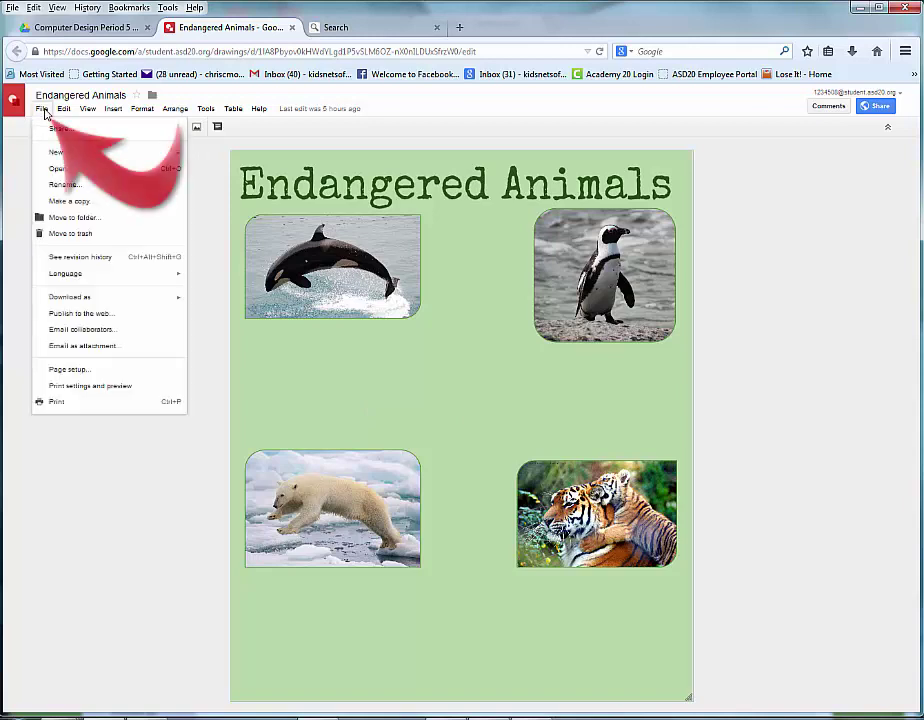
click(89, 259)
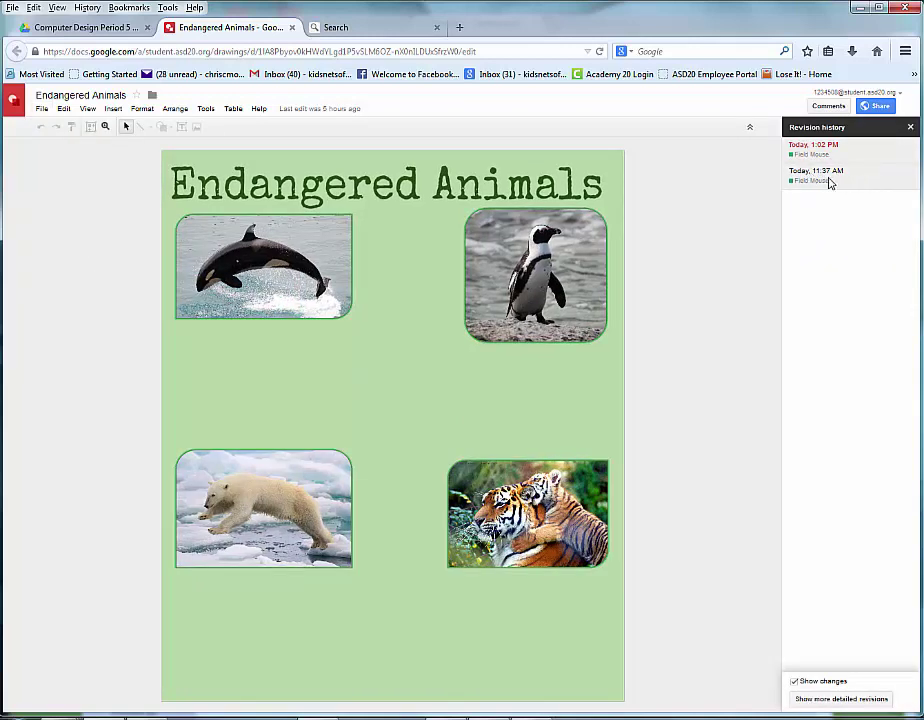
click(825, 182)
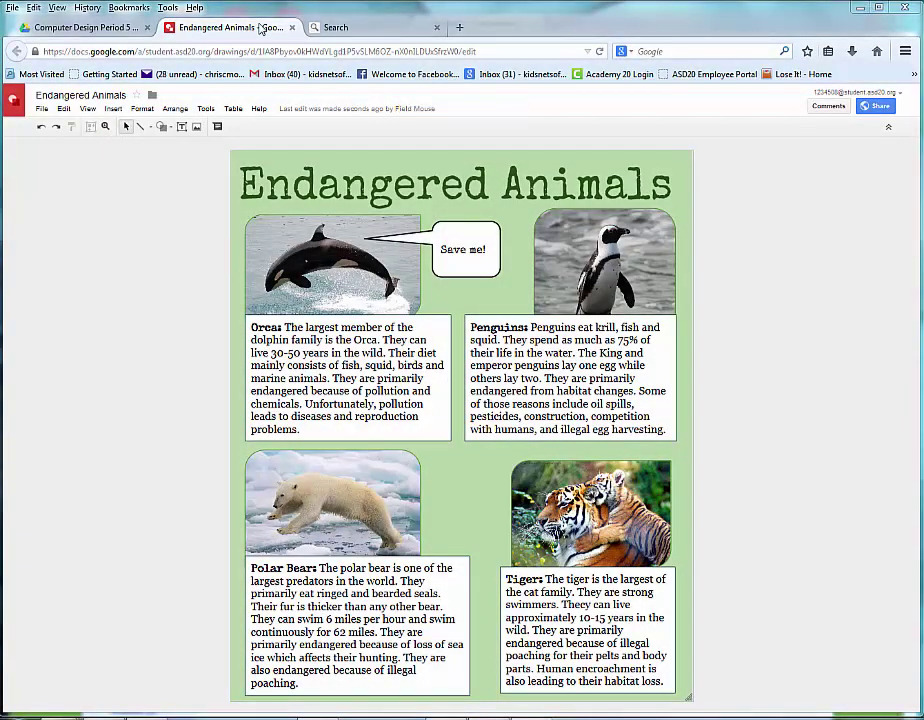
click(292, 27)
double_click(187, 236)
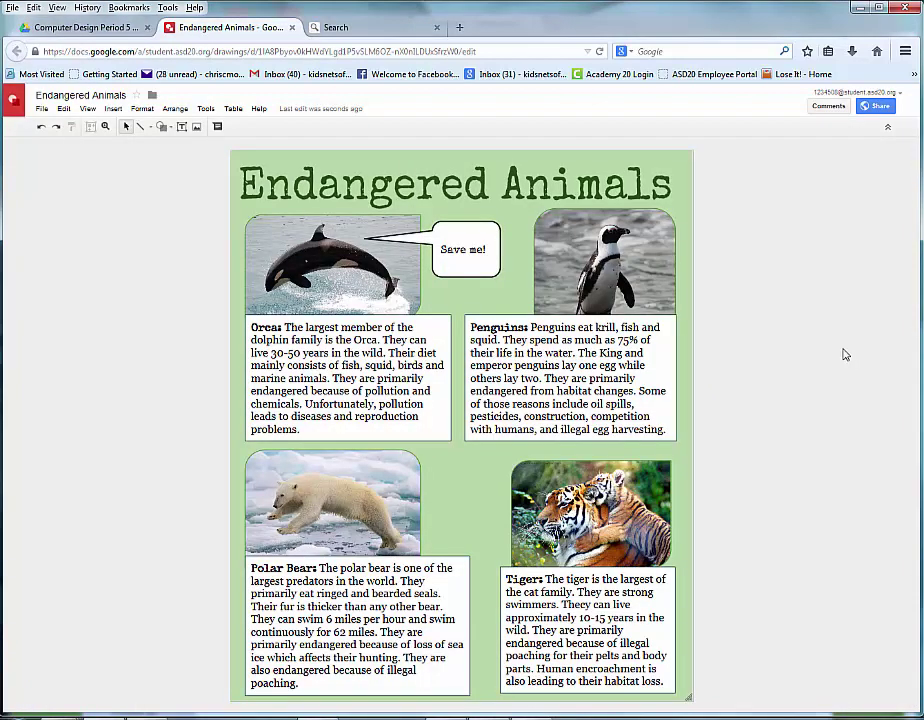
Load kidsnetsoft.com in a new browser tab.
click(459, 27)
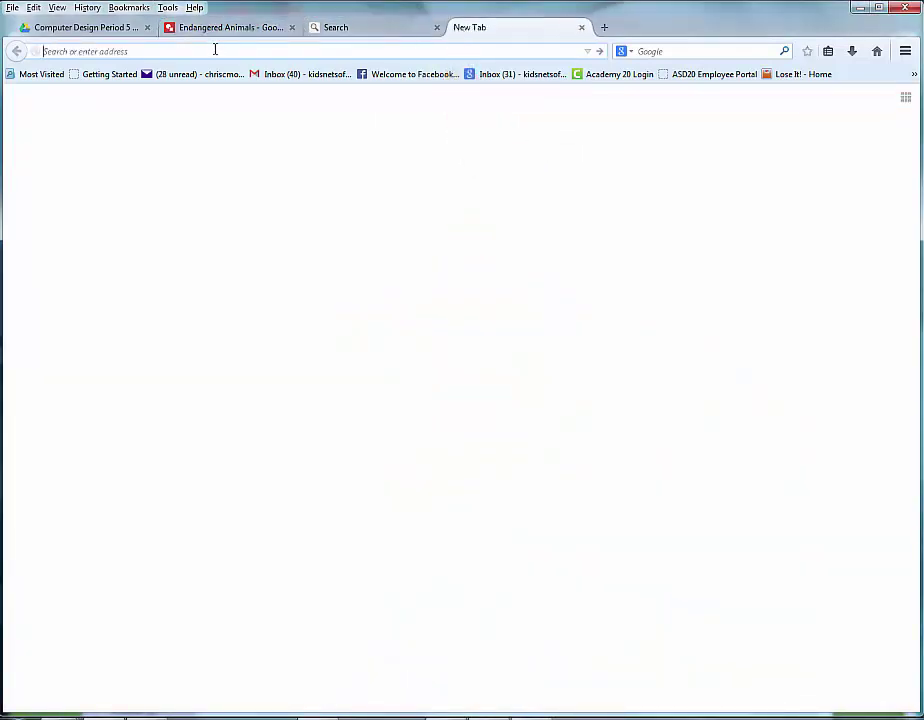
text(kidsnetsoft.com)
key(Return)
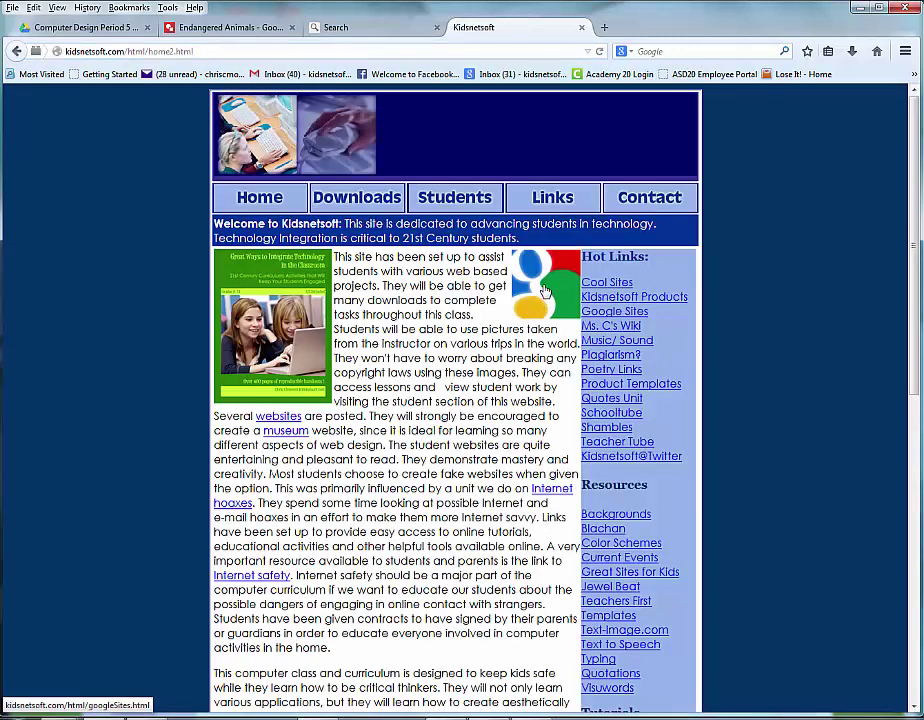
Go through Kidsnetsoft's Google Sites to the class site's 6-7th Grade page.
click(540, 270)
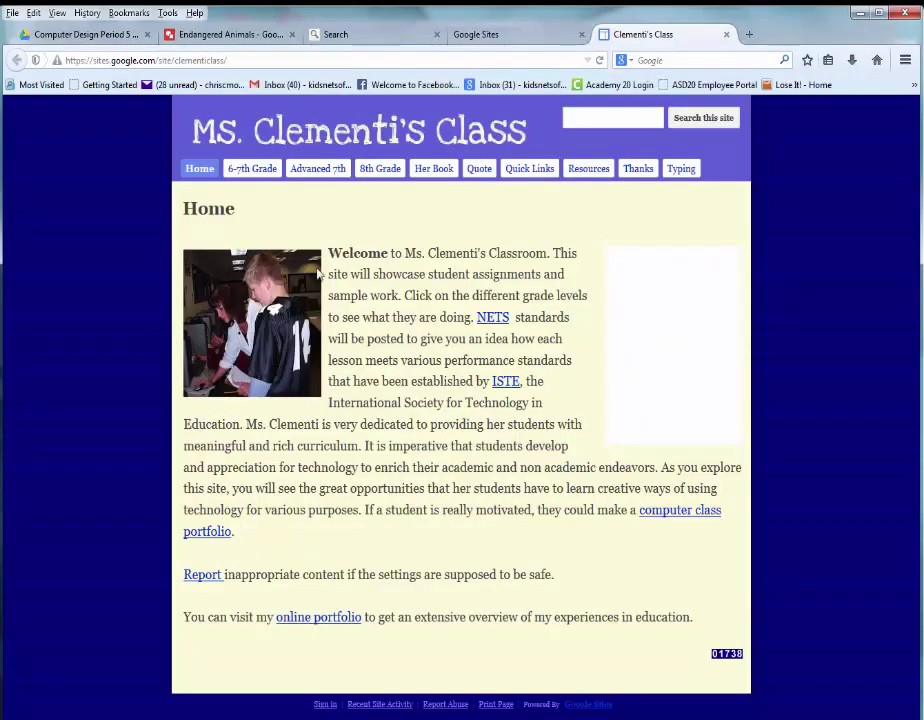
mouse_move(258, 170)
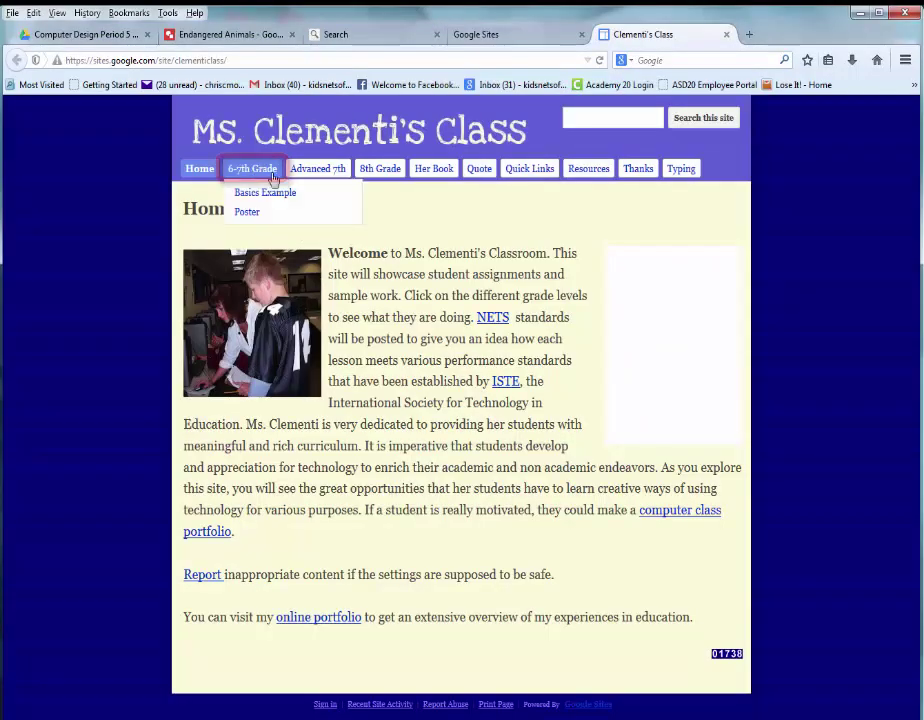
click(253, 170)
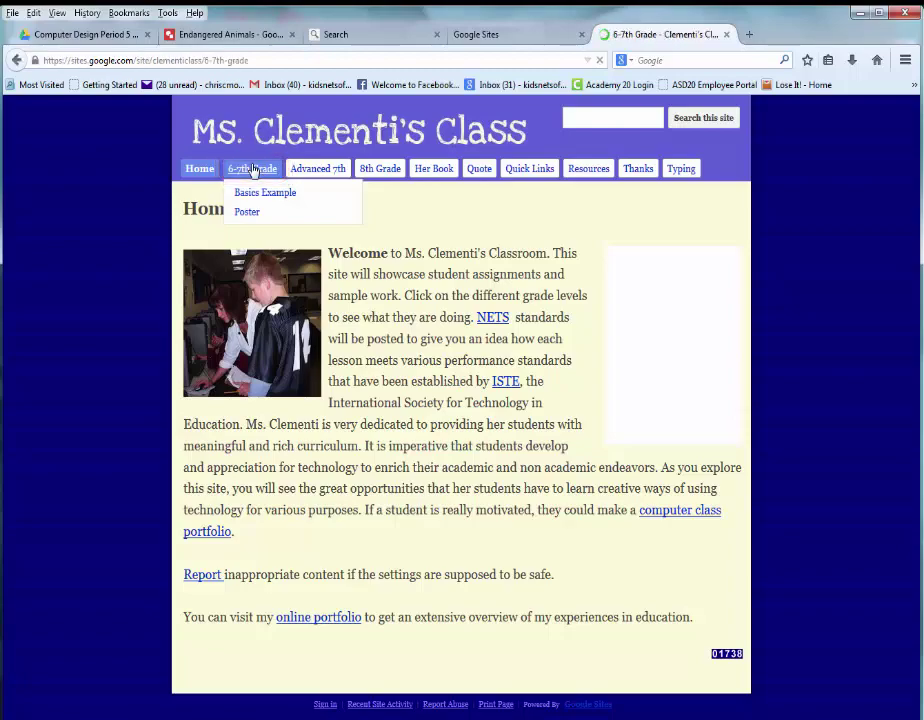
scroll(470, 358, down, 5)
scroll(457, 358, down, 5)
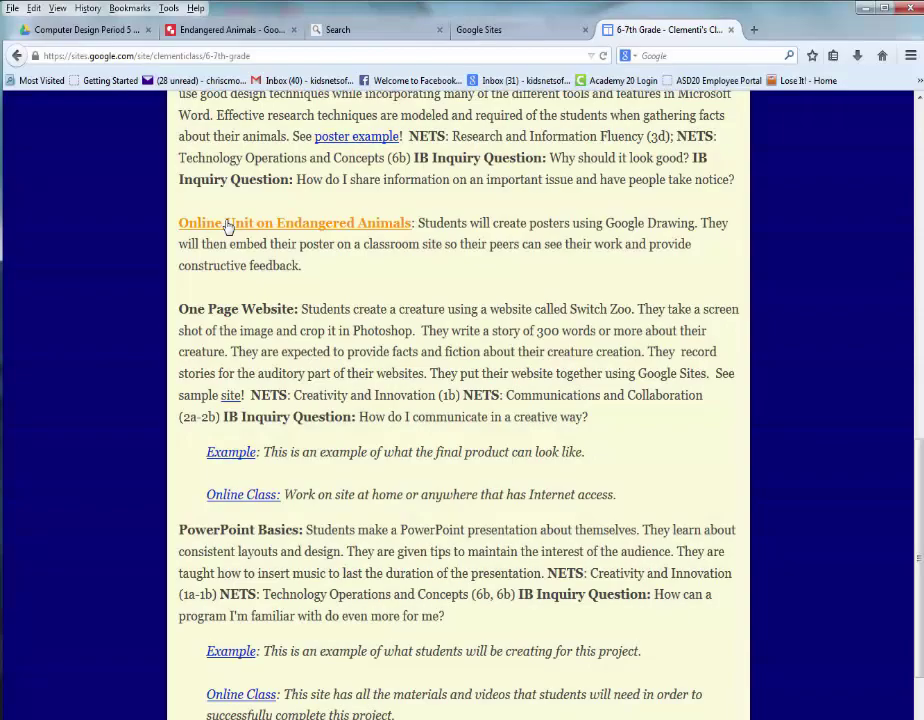
Browse the unit's Videos, Rubric and Showcase pages, then open the Quarter 2 Period 5 site.
click(196, 226)
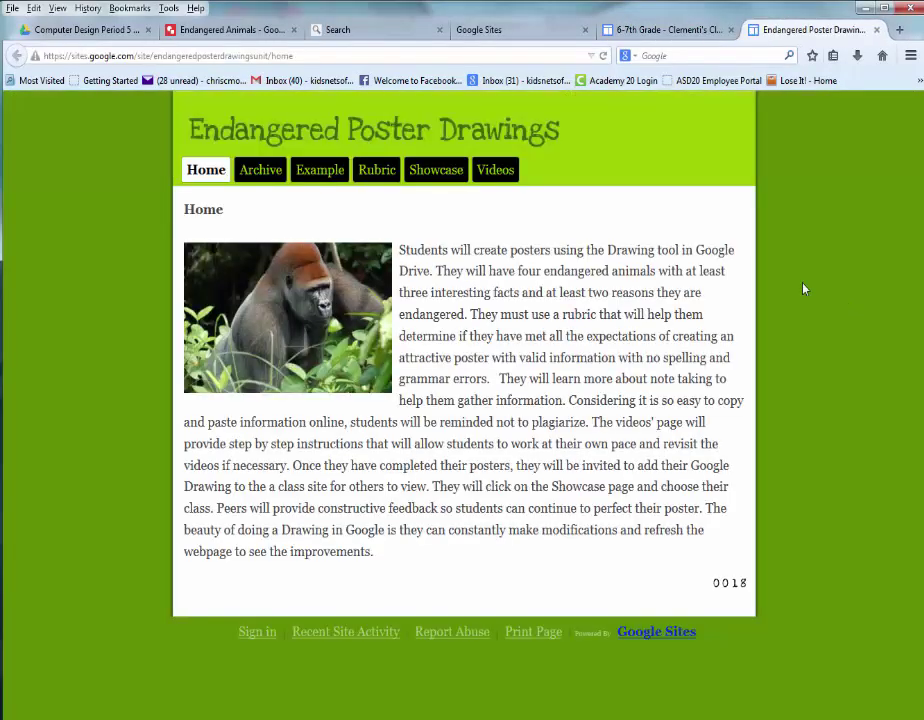
click(499, 176)
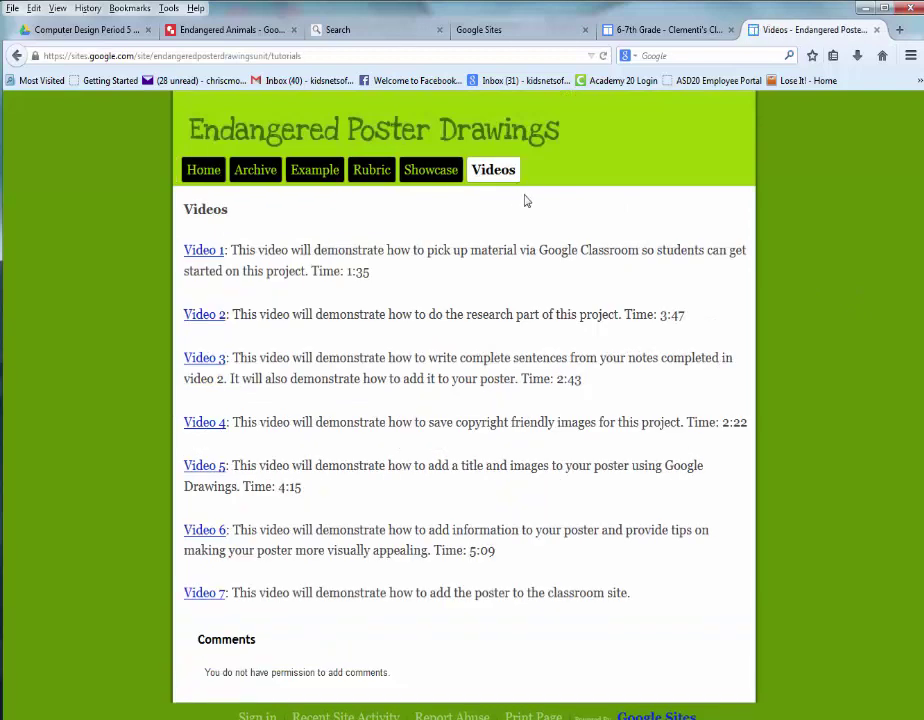
click(371, 172)
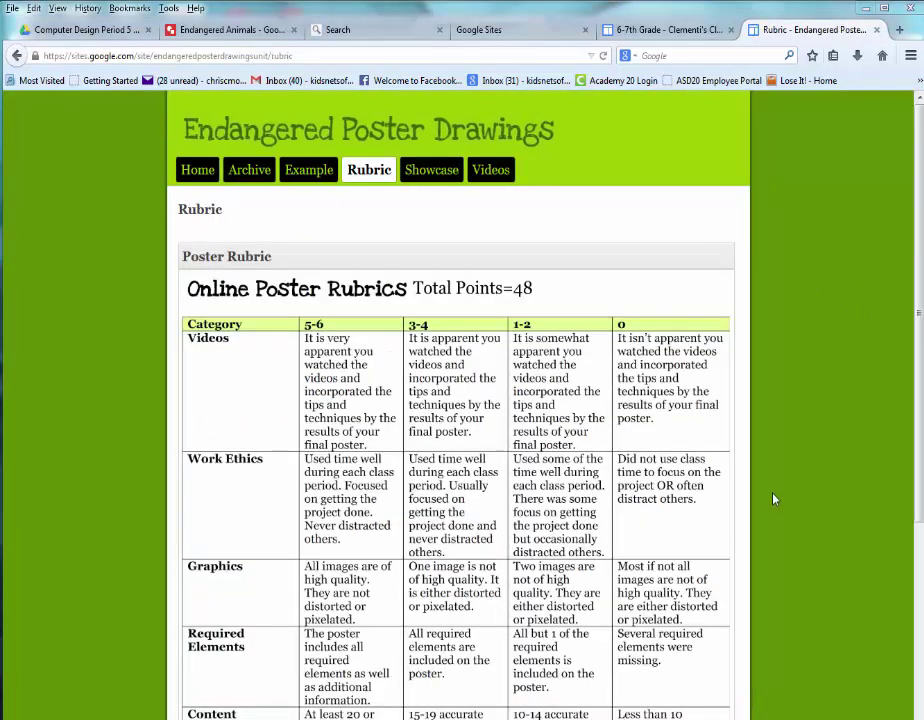
drag(913, 296, 913, 488)
scroll(796, 186, up, 5)
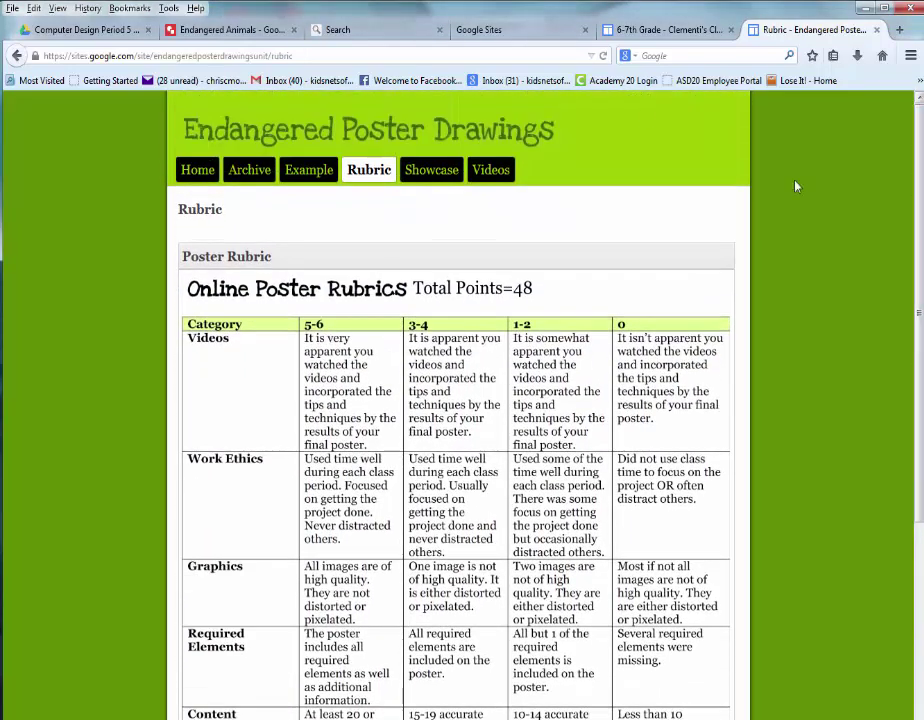
click(421, 173)
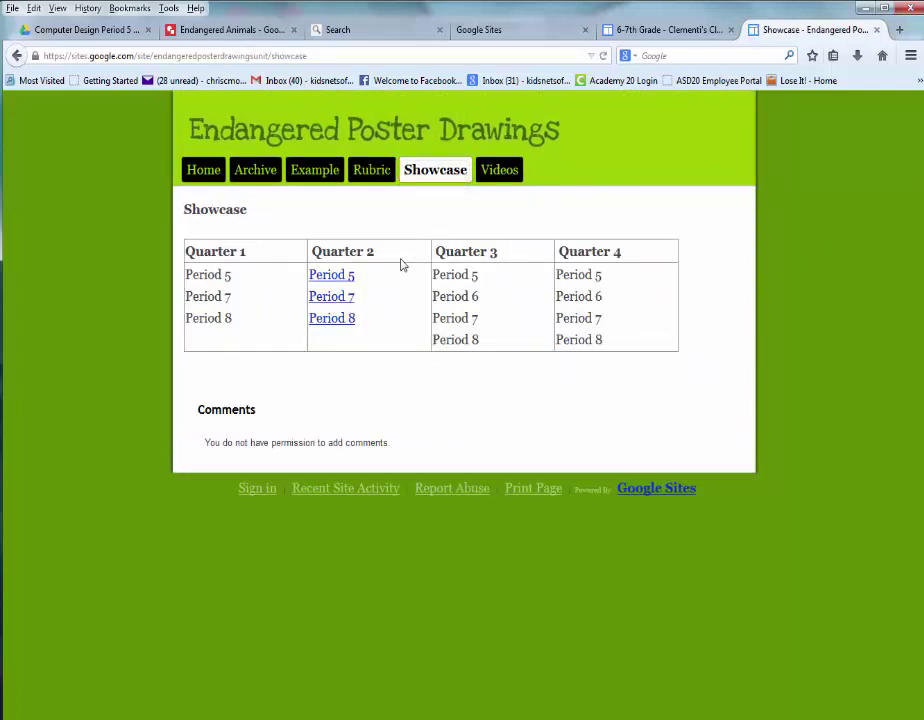
click(336, 283)
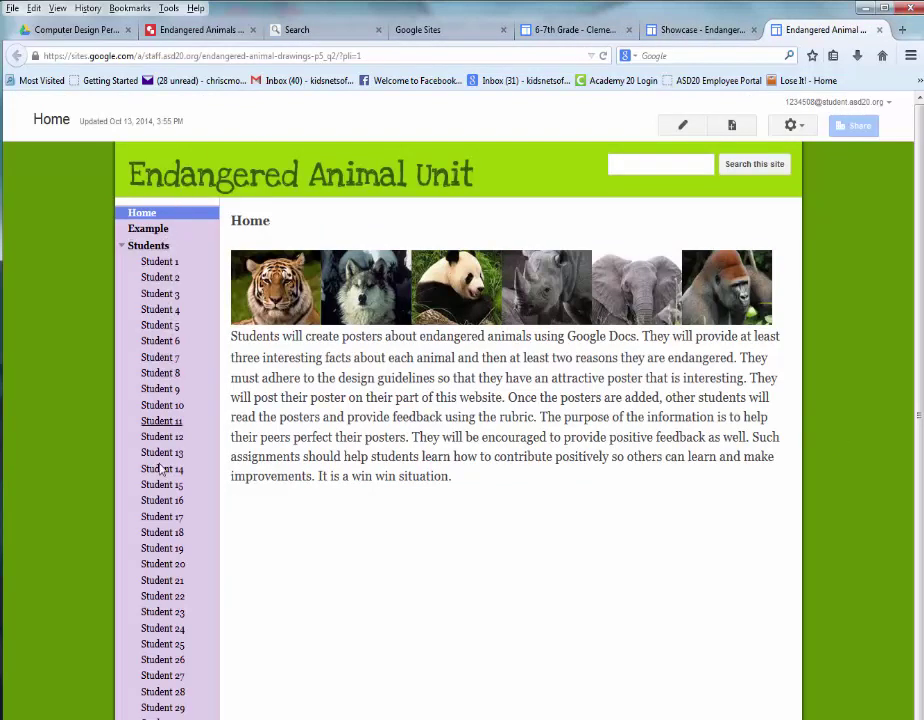
Open the Student 5 page and switch it into editing.
click(150, 330)
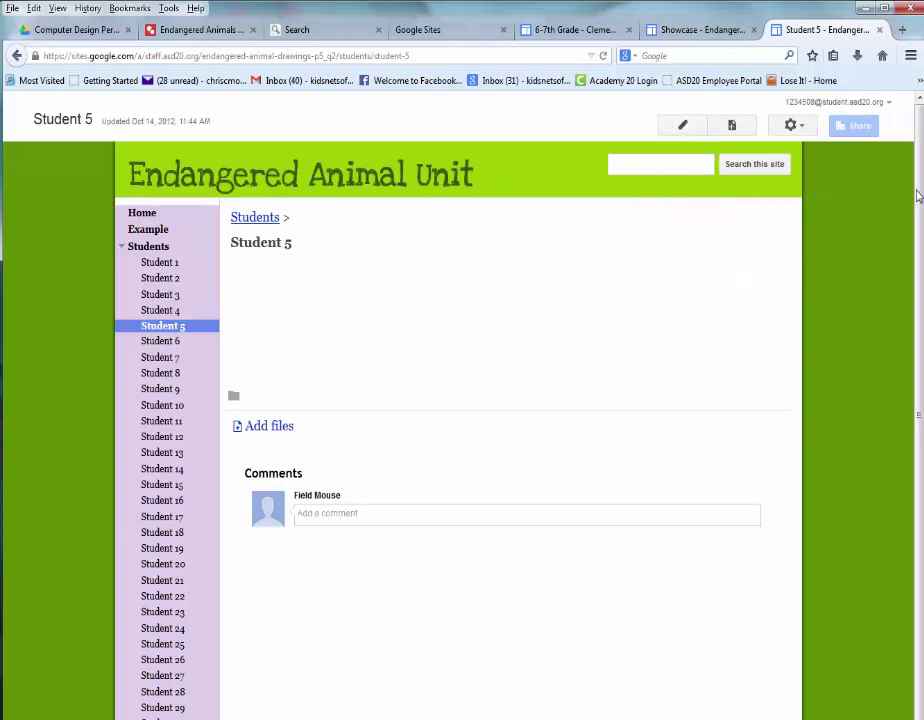
scroll(905, 330, down, 1)
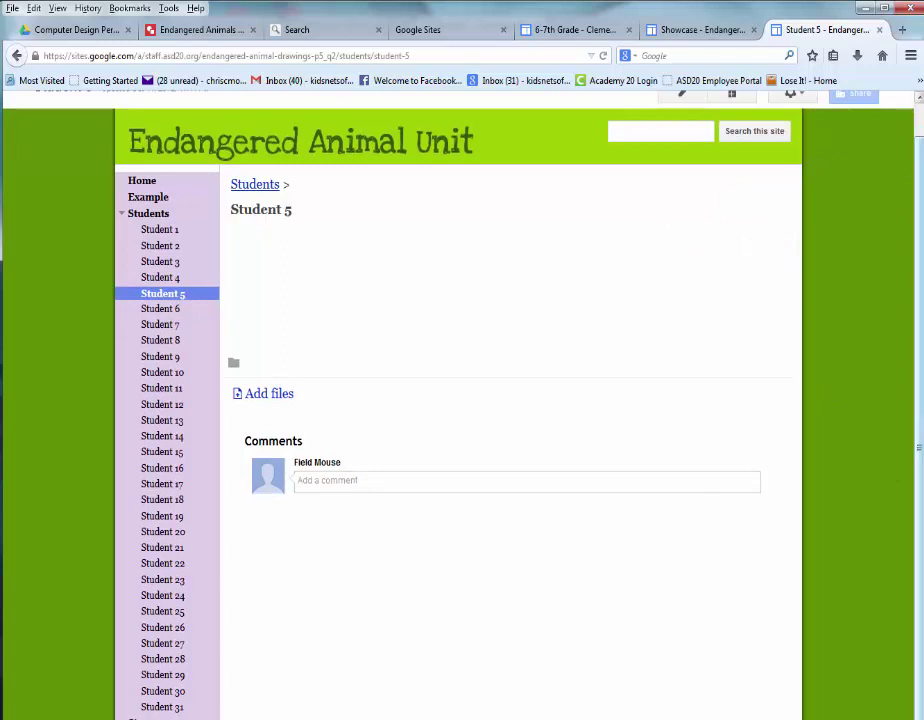
scroll(662, 392, up, 1)
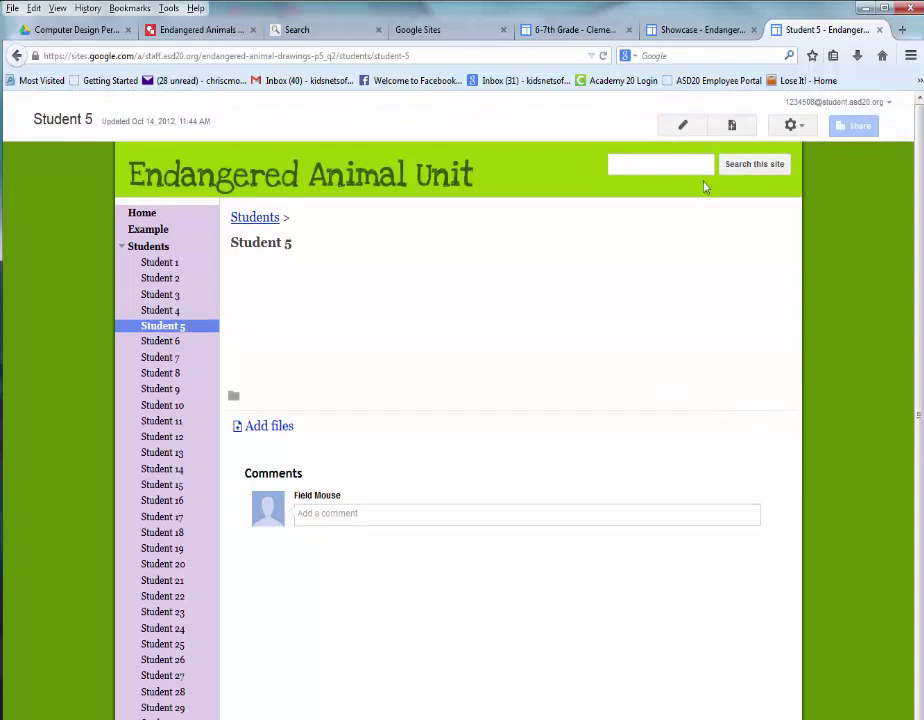
click(682, 124)
Insert the Endangered Animals Drive drawing at height 950 and width 800.
click(112, 143)
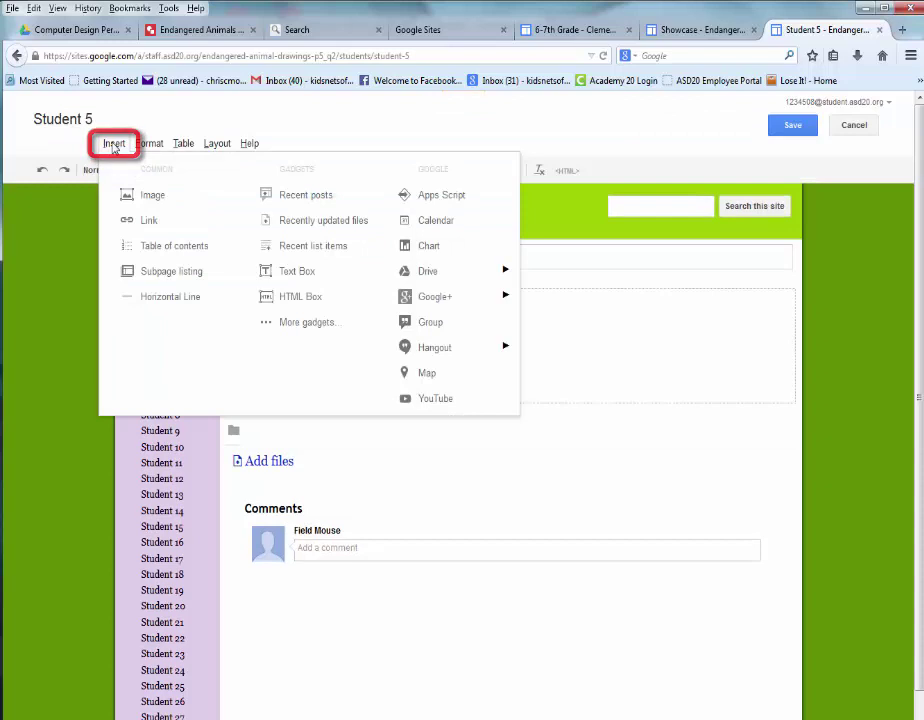
click(431, 279)
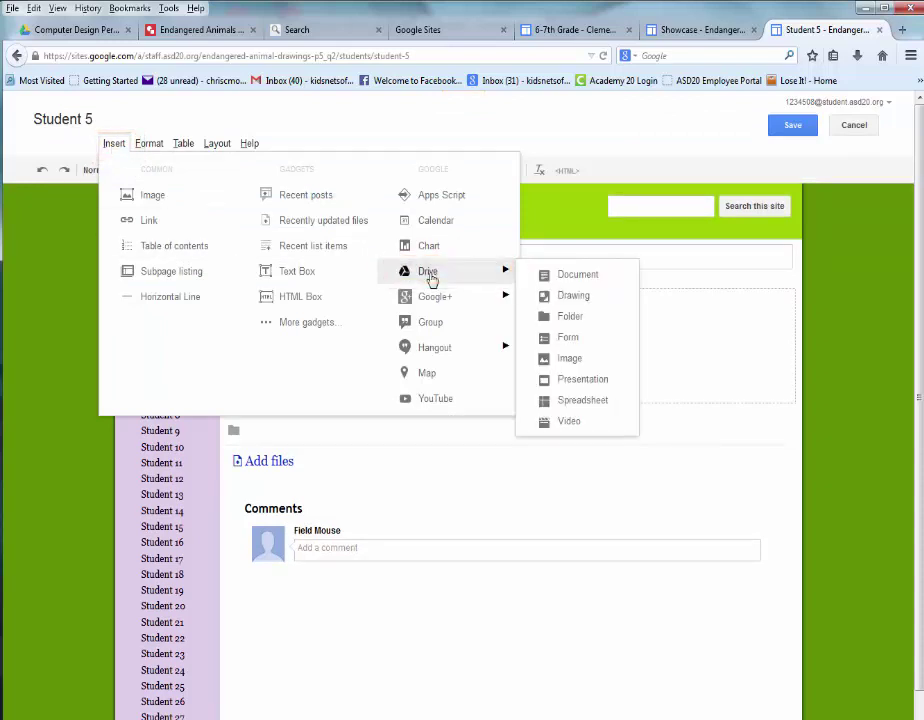
click(548, 298)
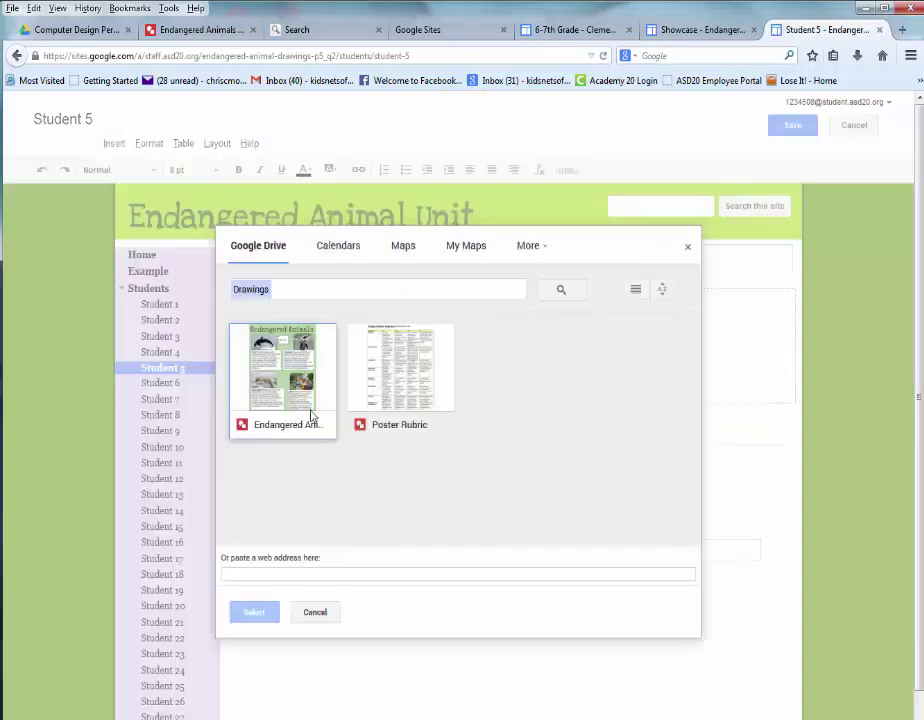
click(308, 289)
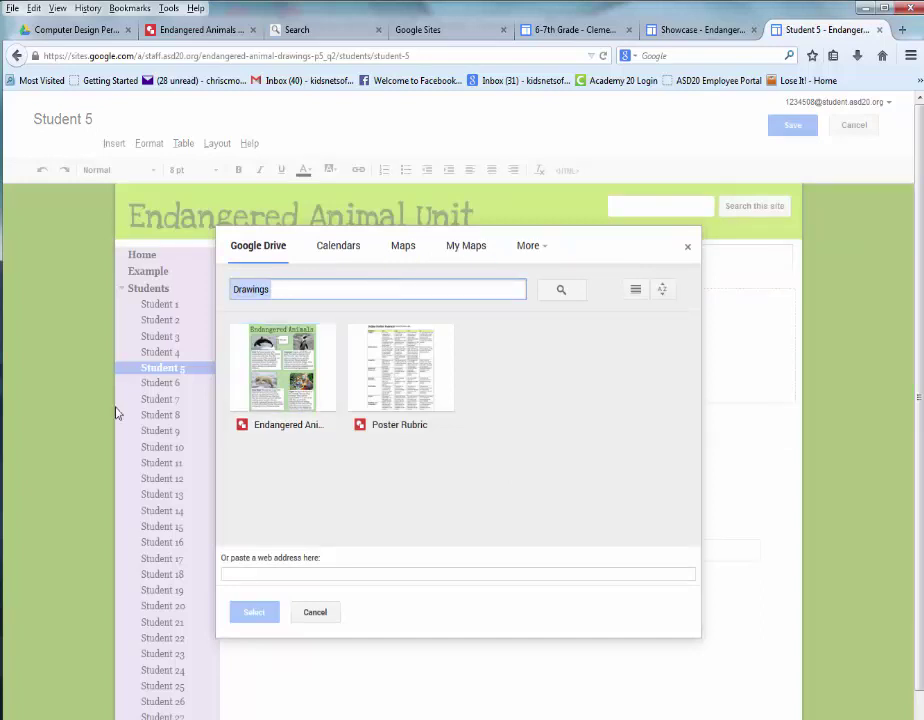
click(275, 356)
click(247, 612)
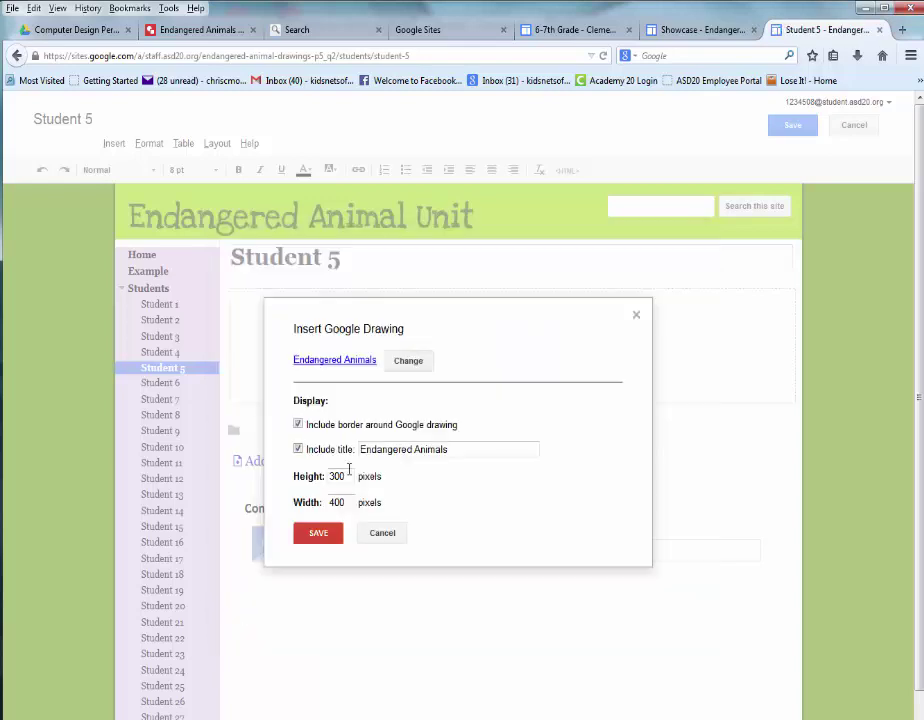
double_click(340, 476)
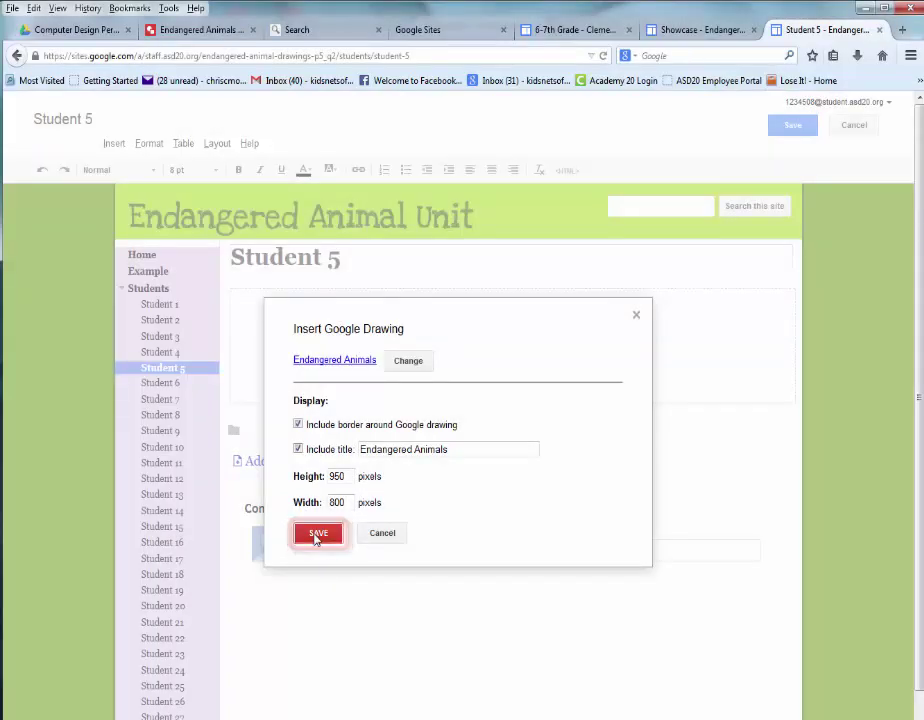
click(316, 535)
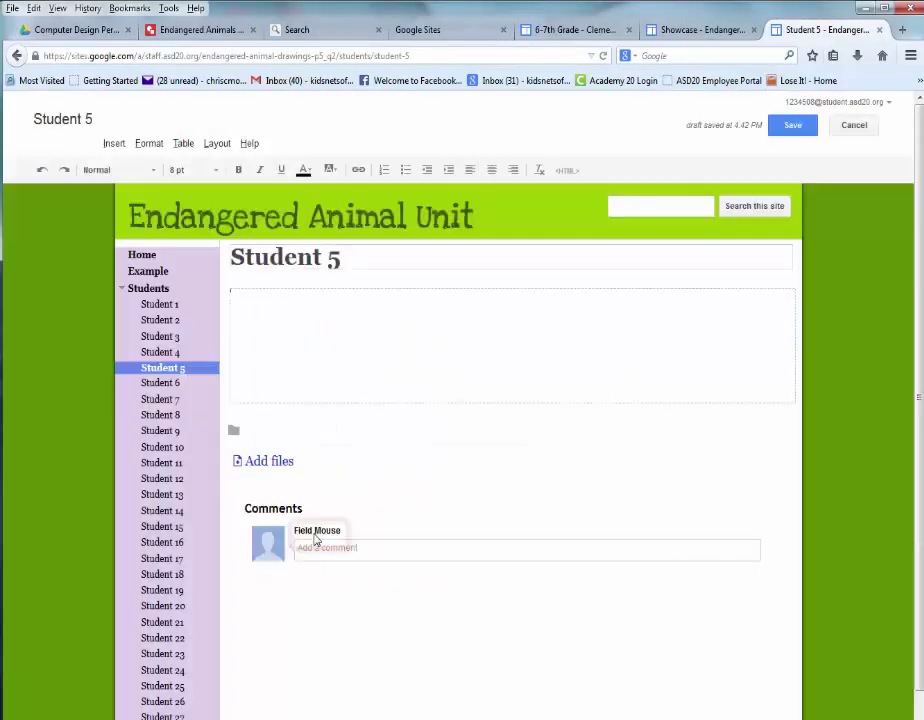
Save the Student 5 page and scroll to view the embedded Endangered Animals poster.
click(793, 128)
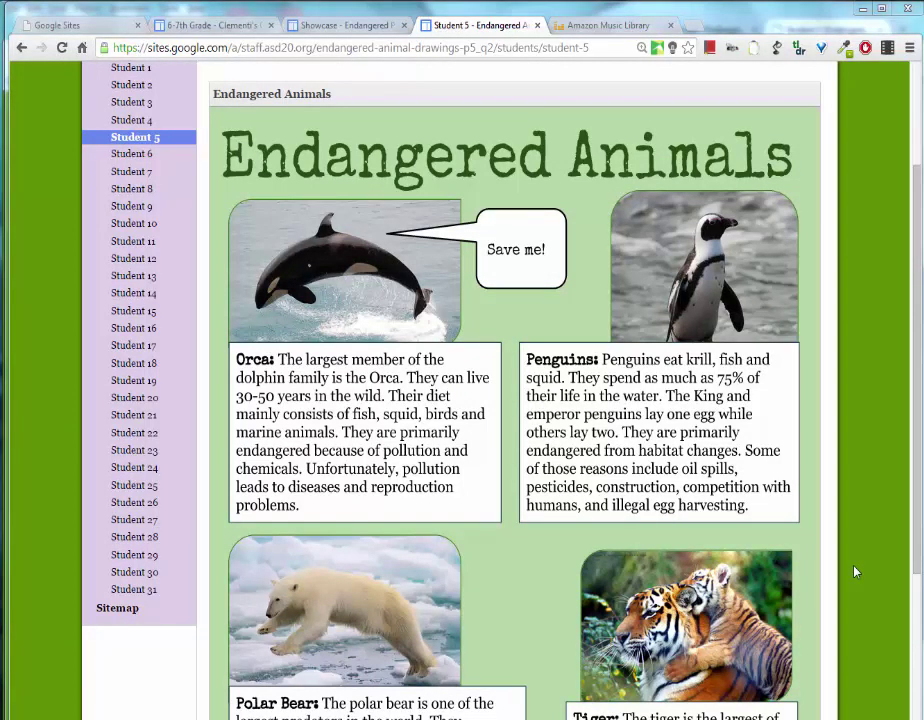
scroll(855, 570, up, 2)
scroll(460, 400, down, 5)
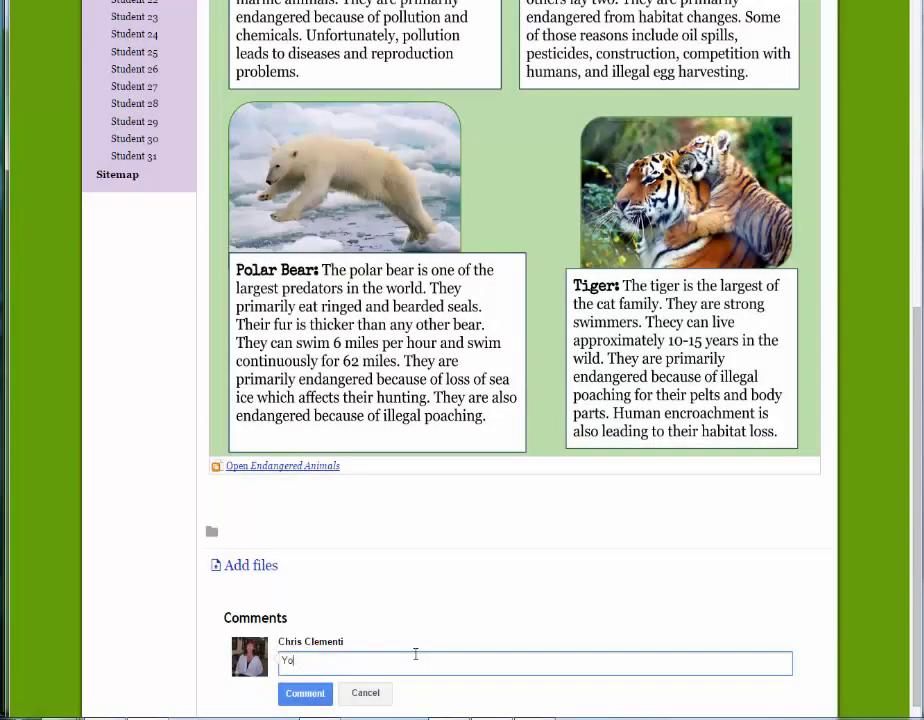
Replace the draft comment with the pasted review noting a tiger-box spelling error, and post it.
key(BackSpace)
key(BackSpace)
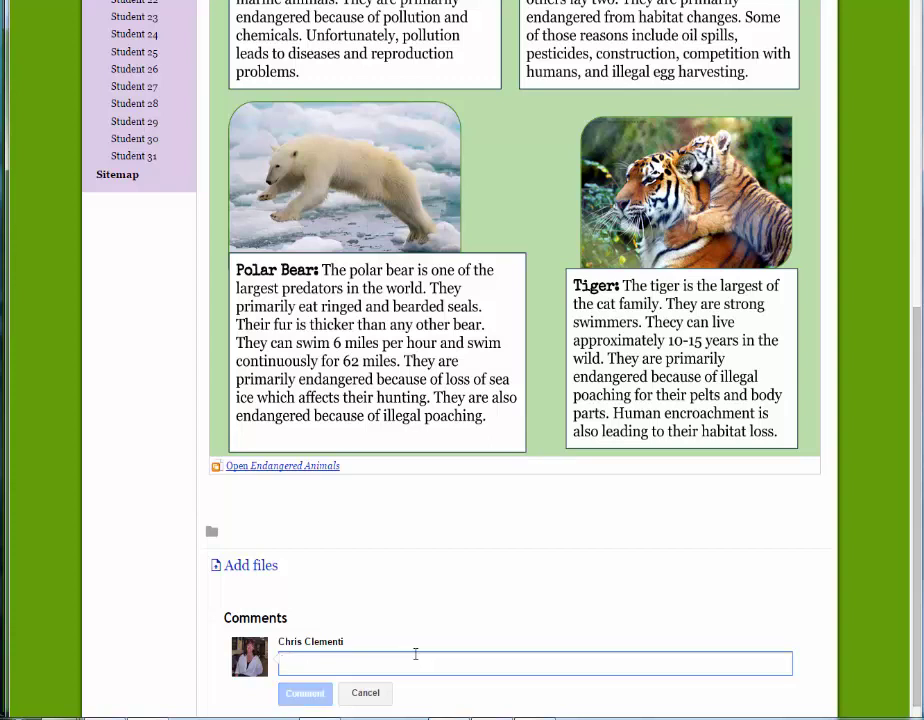
text(You have a very attractive poster. I noticed  you have font consistency, enough facts, balance and quality images. I did find one spelling error in your tiger box. Re-read it and you can fix it in Google Drawings.)
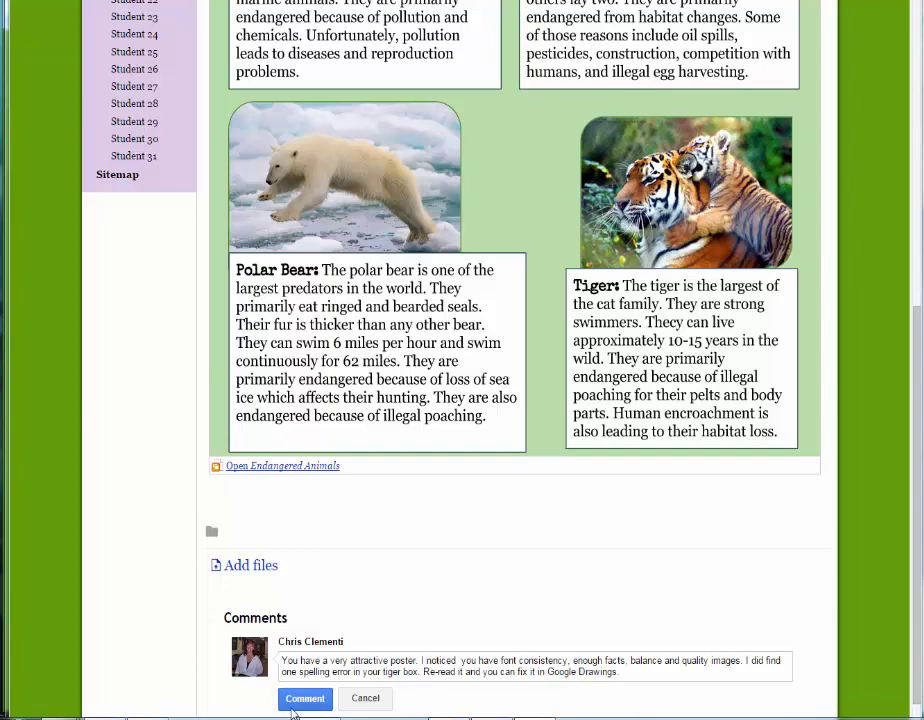
click(294, 704)
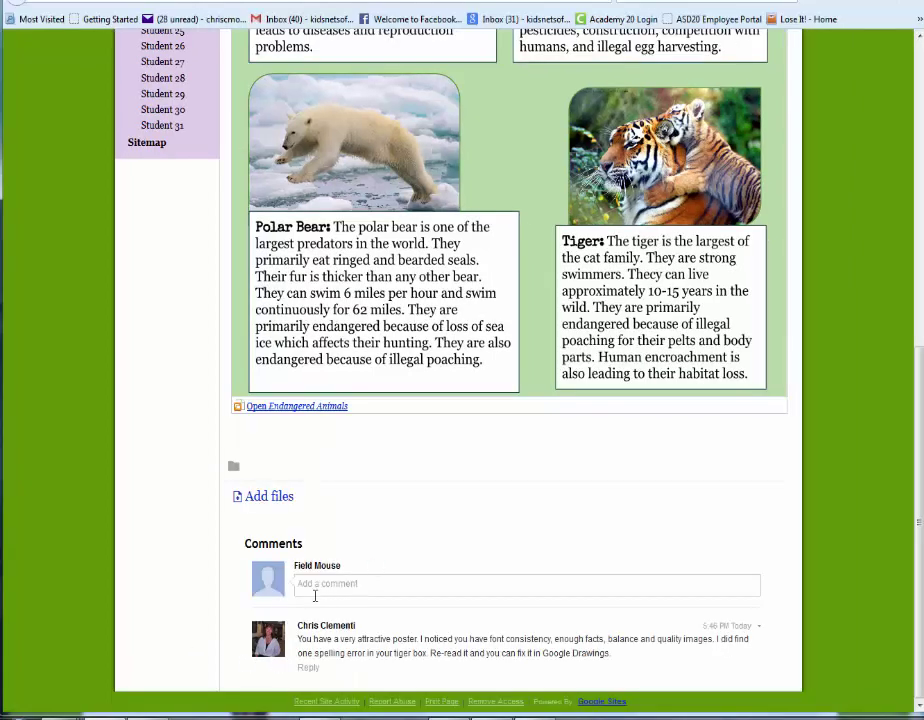
scroll(318, 595, up, 10)
scroll(318, 595, down, 4)
scroll(508, 370, down, 3)
click(210, 3)
click(592, 594)
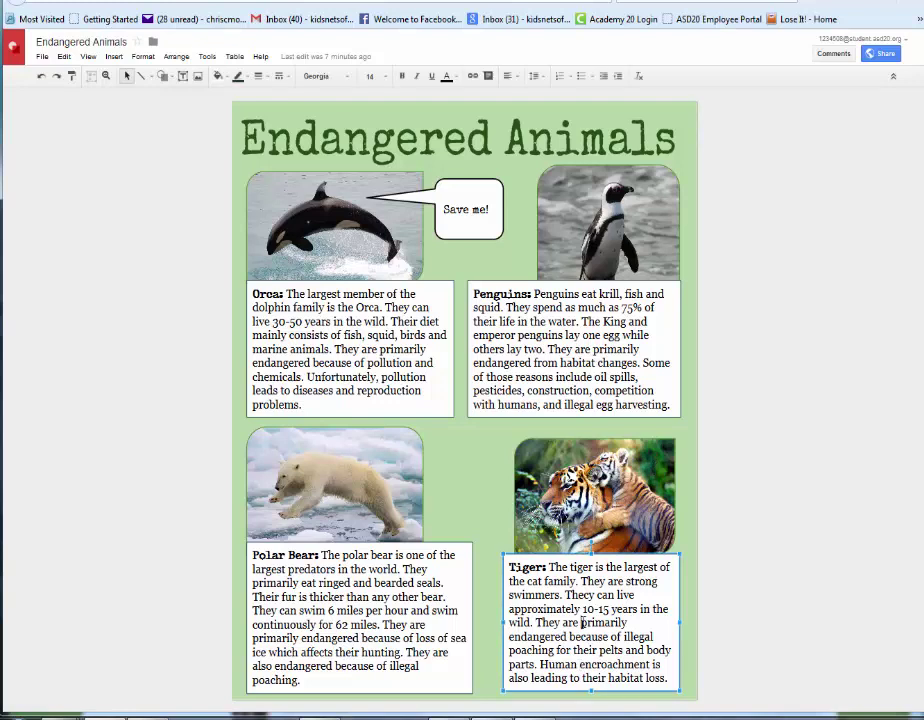
double_click(580, 594)
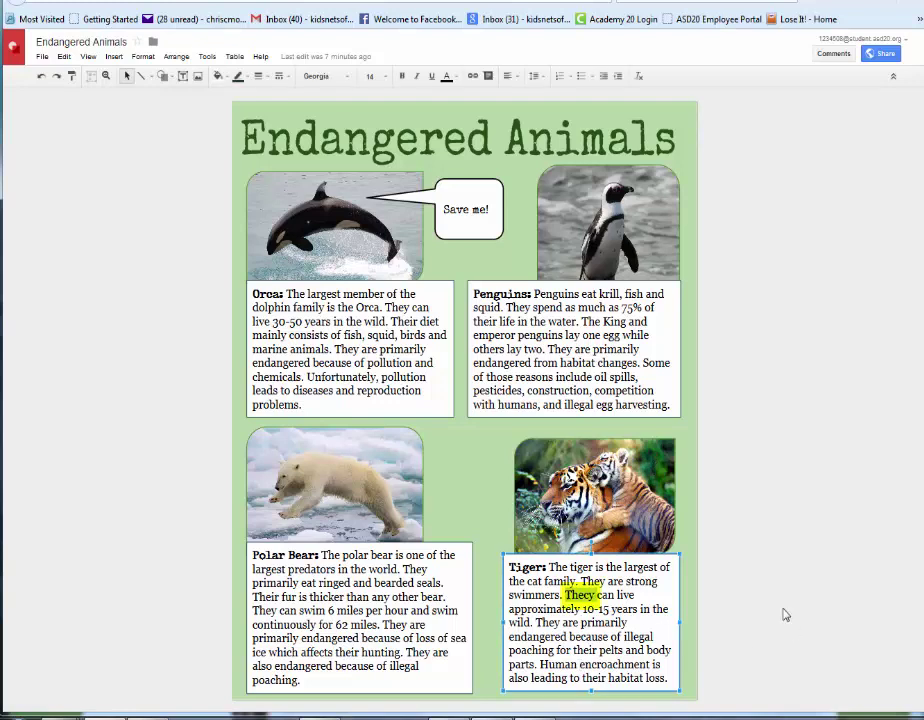
click(880, 249)
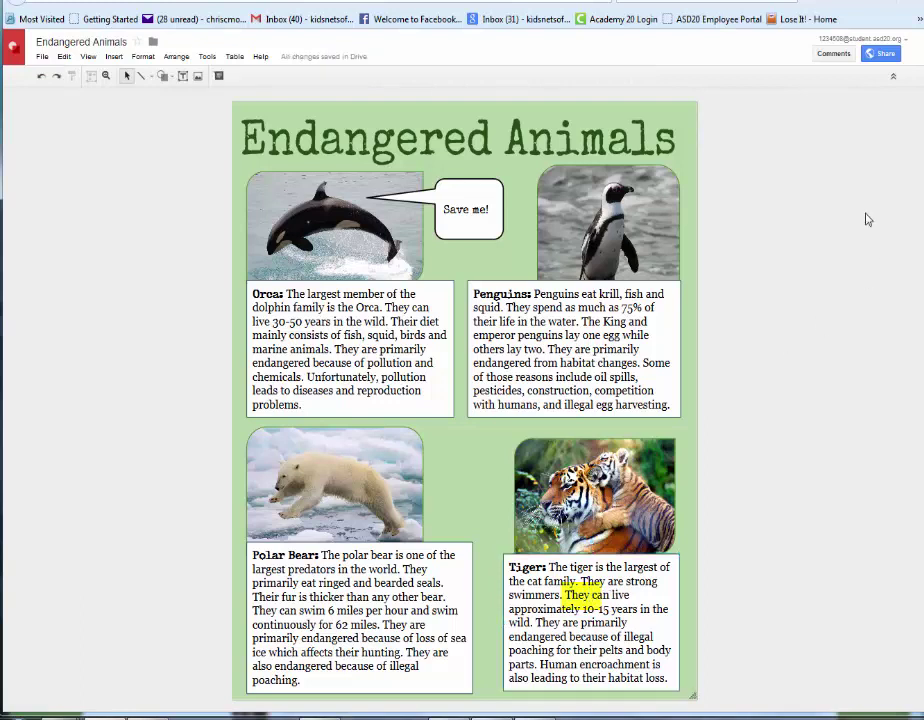